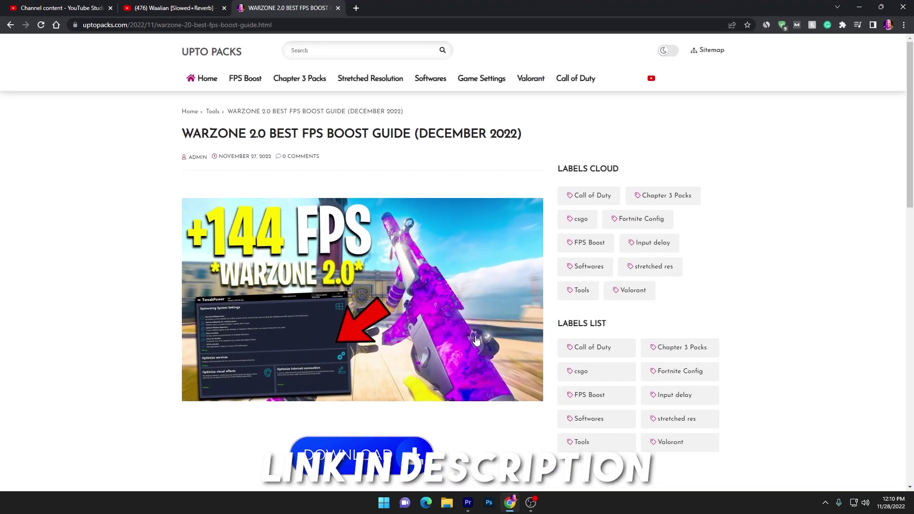
# Move both TweakPower desktop icons a little lower.
pyautogui.scroll(-5, 379, 319)
pyautogui.scroll(-2, 361, 353)
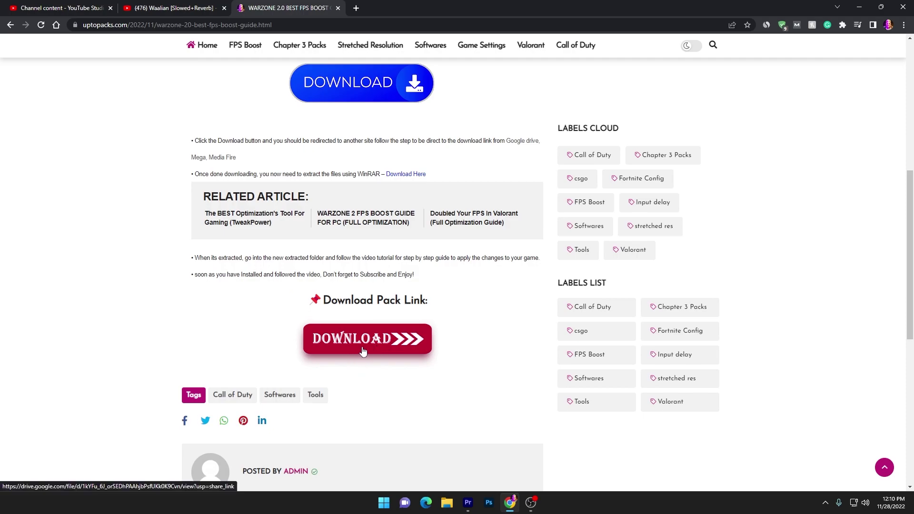
pyautogui.scroll(1, 449, 332)
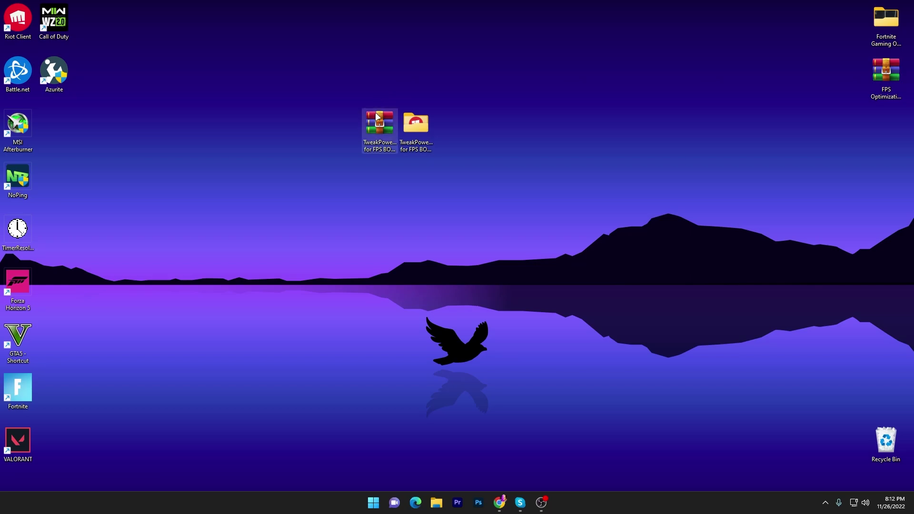
pyautogui.moveTo(379, 125); pyautogui.dragTo(380, 177)
# Extract the TweakPower zip with WinRAR to 'TweakPowerX64 for FPS BOOST\' and open that folder.
pyautogui.rightClick(376, 186)
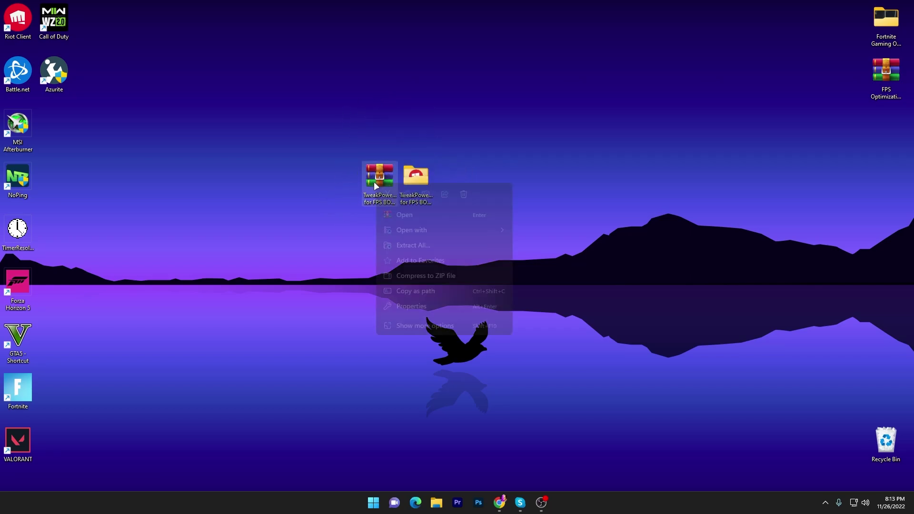
pyautogui.click(414, 325)
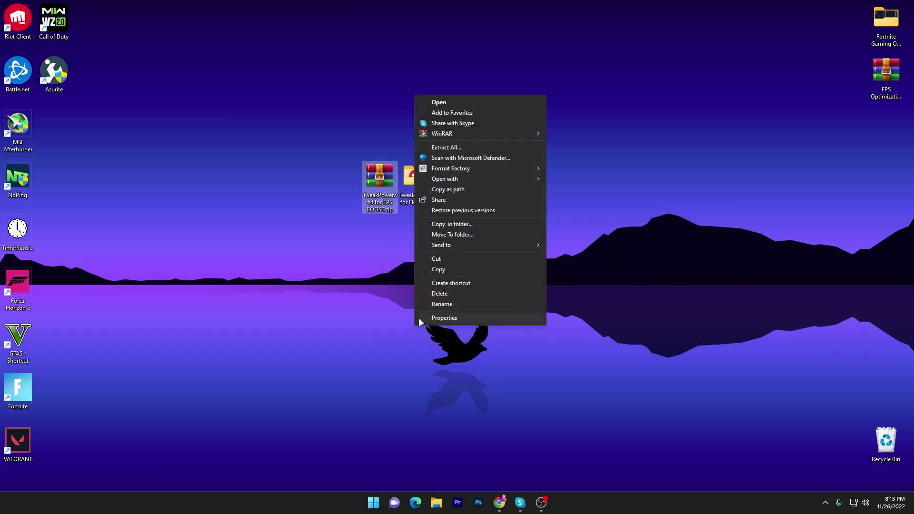
pyautogui.moveTo(458, 136)
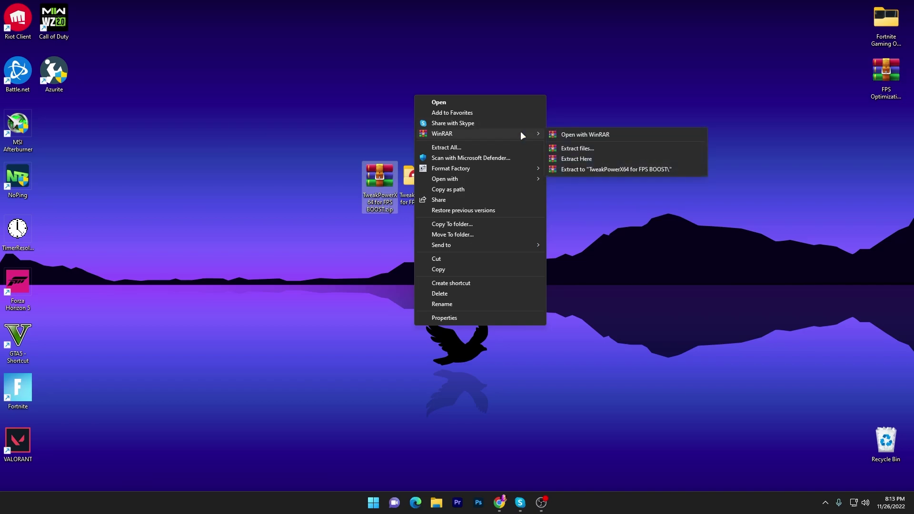
pyautogui.click(580, 160)
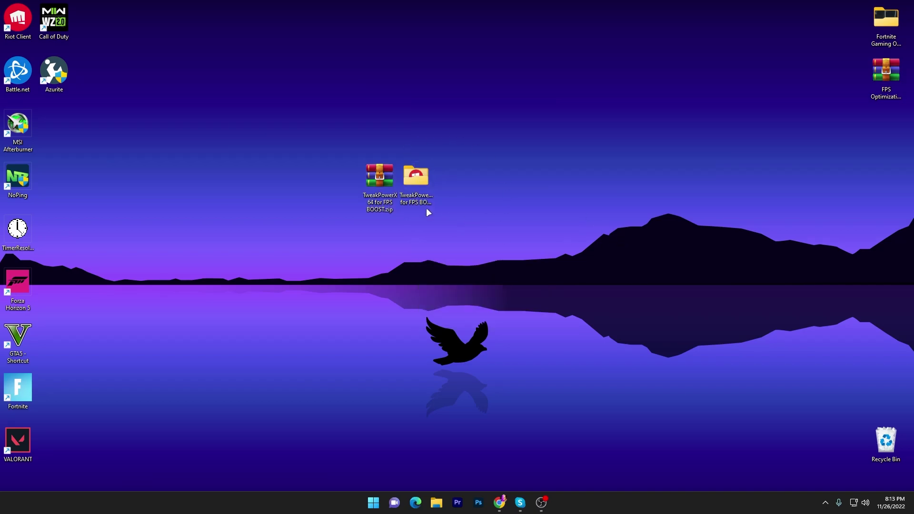
pyautogui.doubleClick(416, 179)
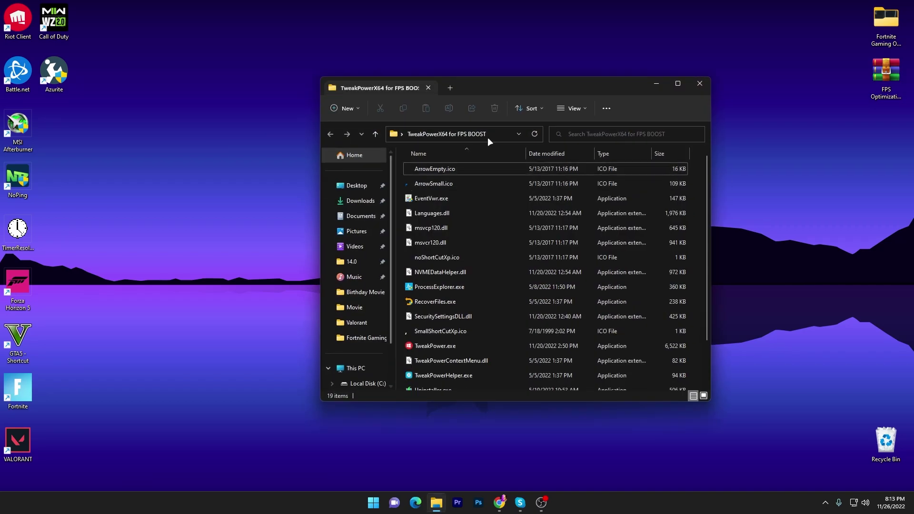
# Maximize the TweakPowerX64 for FPS BOOST window and launch TweakPower.exe.
pyautogui.doubleClick(501, 86)
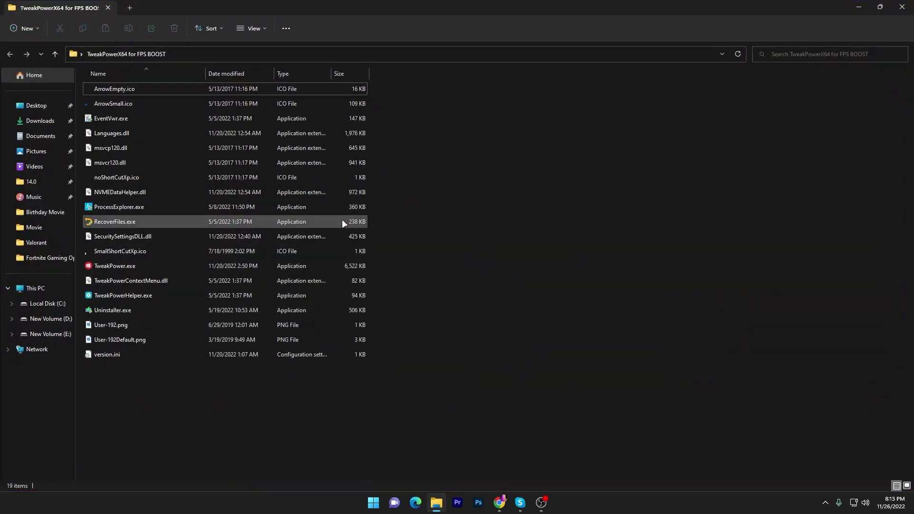
pyautogui.rightClick(128, 267)
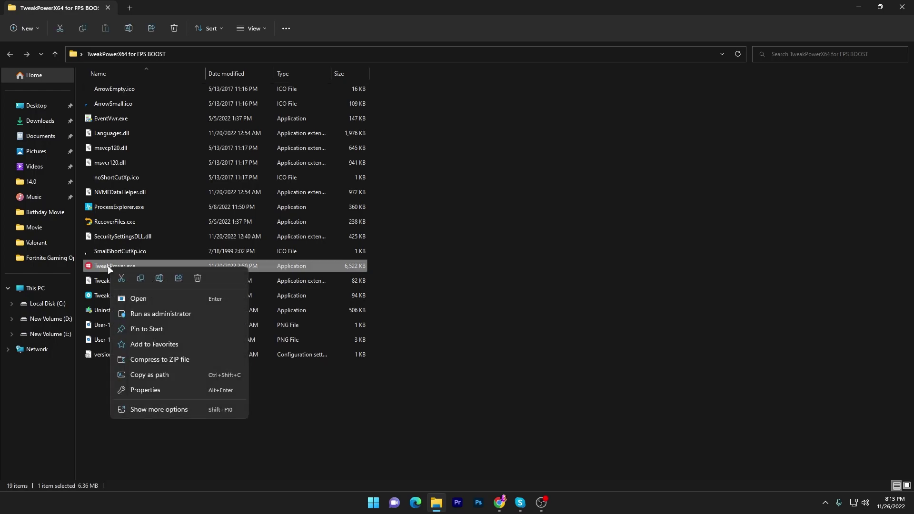
pyautogui.click(145, 298)
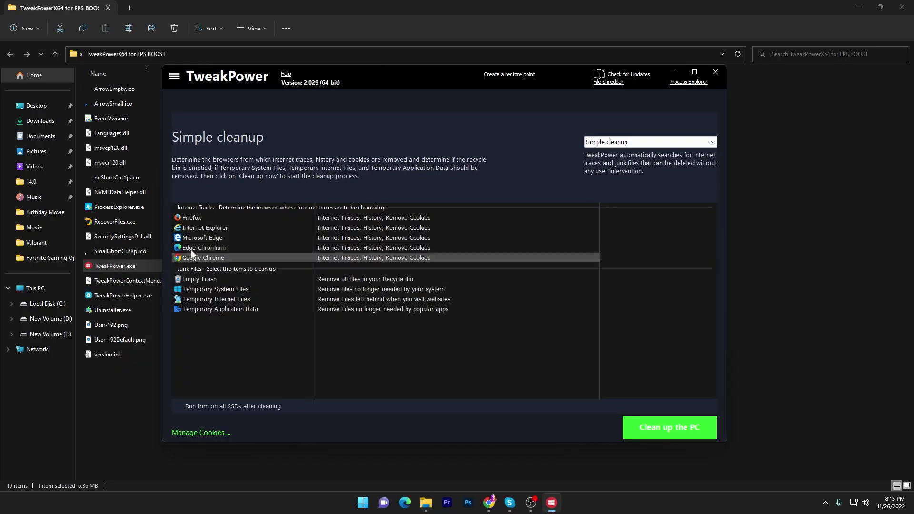
# Minimize Explorer and set TweakPower's Cleaning mode to Default cleanup, ticking all four cleaners.
pyautogui.click(858, 7)
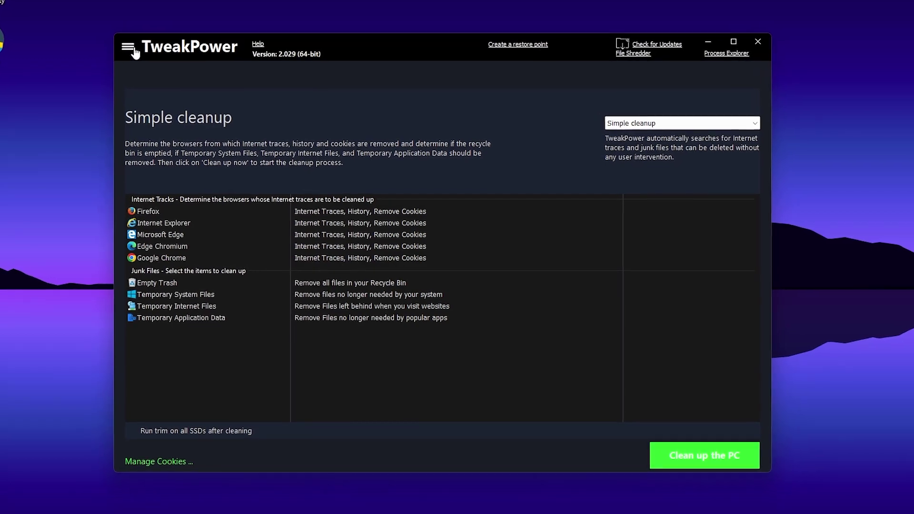
pyautogui.click(138, 53)
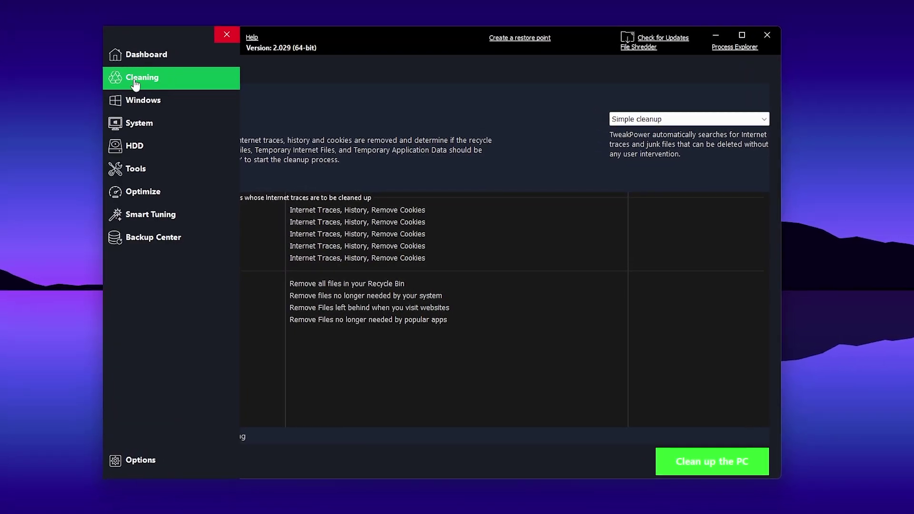
pyautogui.click(116, 82)
pyautogui.click(118, 41)
pyautogui.click(613, 122)
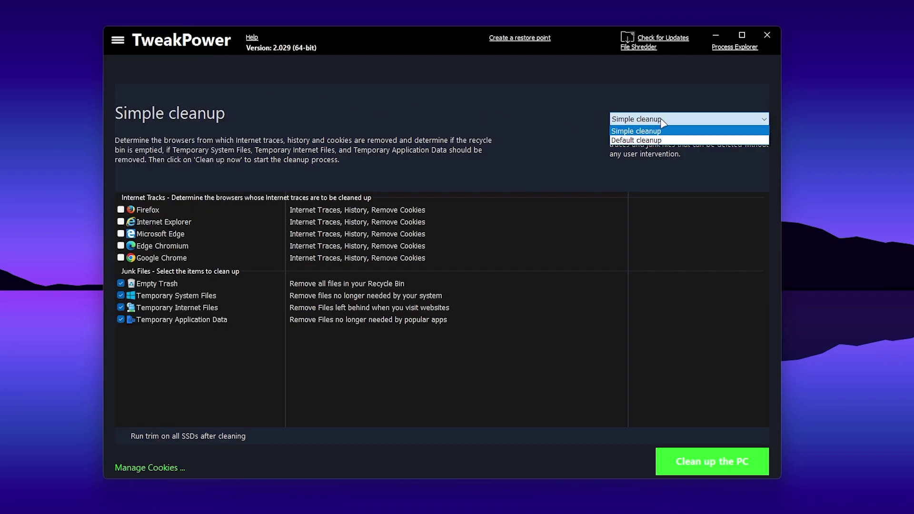
pyautogui.click(629, 140)
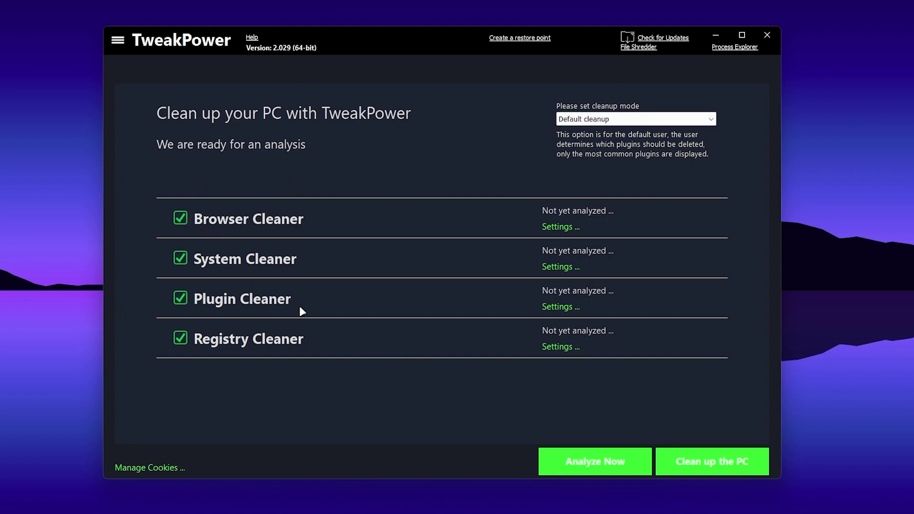
# Run Analyze Now, clean up all 30280 problems found, and go back to the Cleaning screen.
pyautogui.click(585, 465)
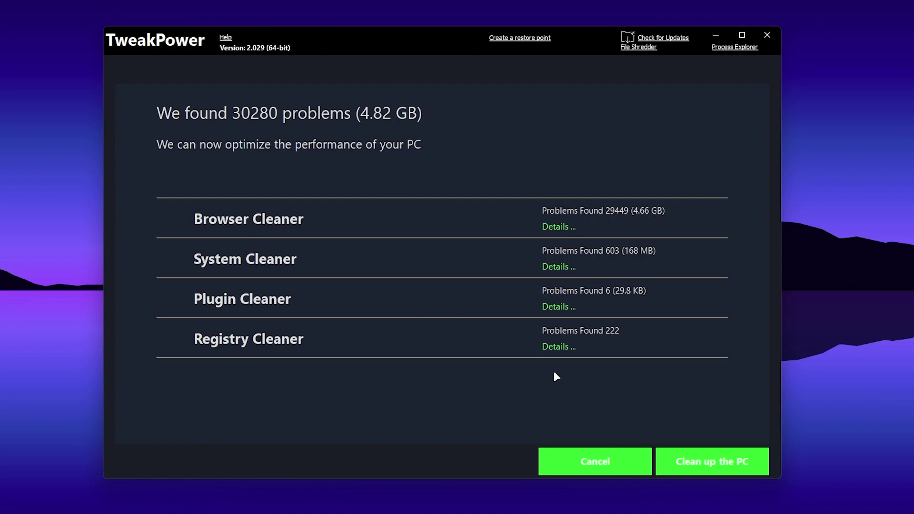
pyautogui.click(687, 467)
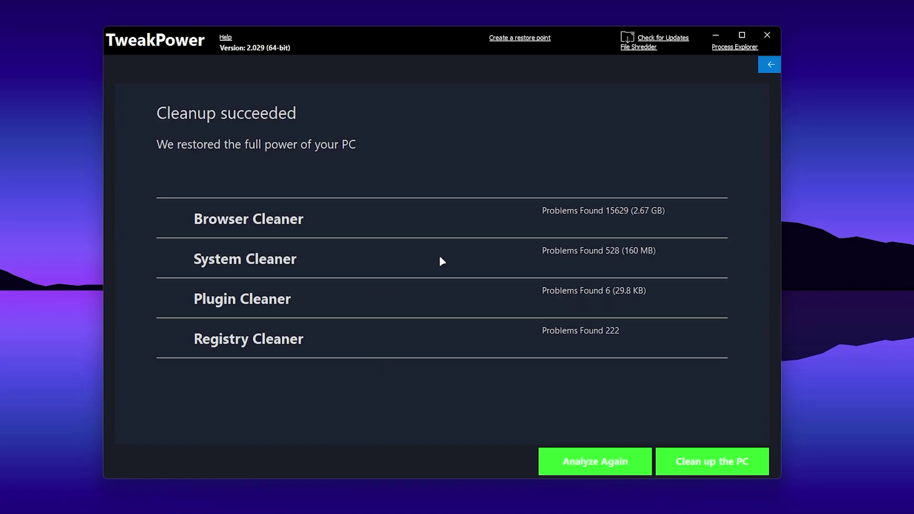
pyautogui.click(767, 66)
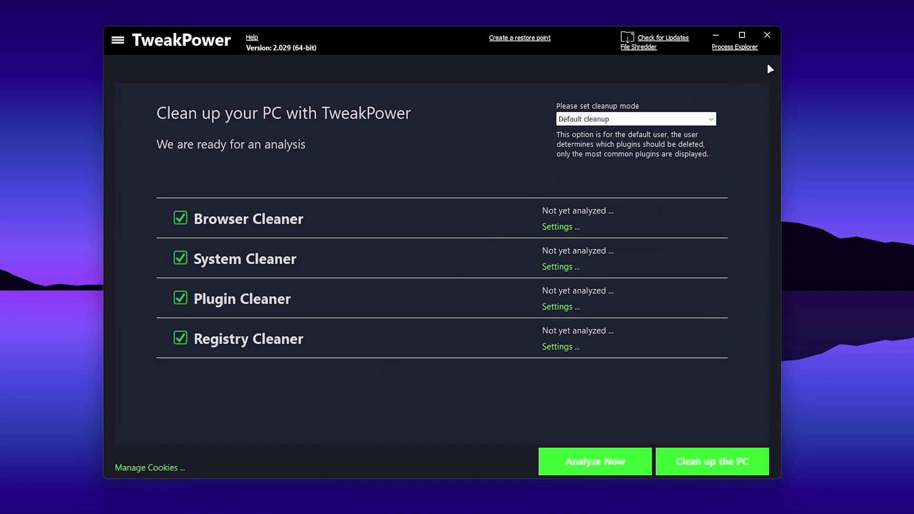
# Open System > Uninstaller and scroll the Installed Software list to the last programs.
pyautogui.click(115, 41)
pyautogui.click(140, 124)
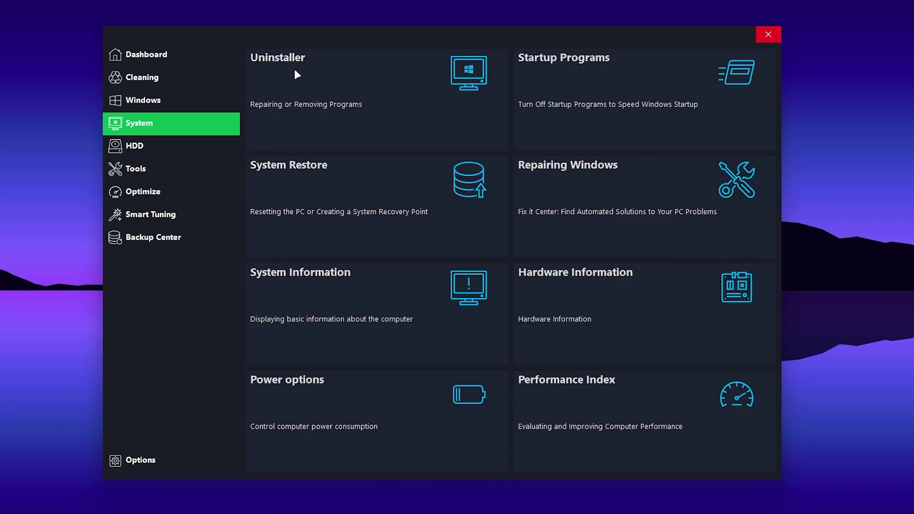
pyautogui.click(282, 61)
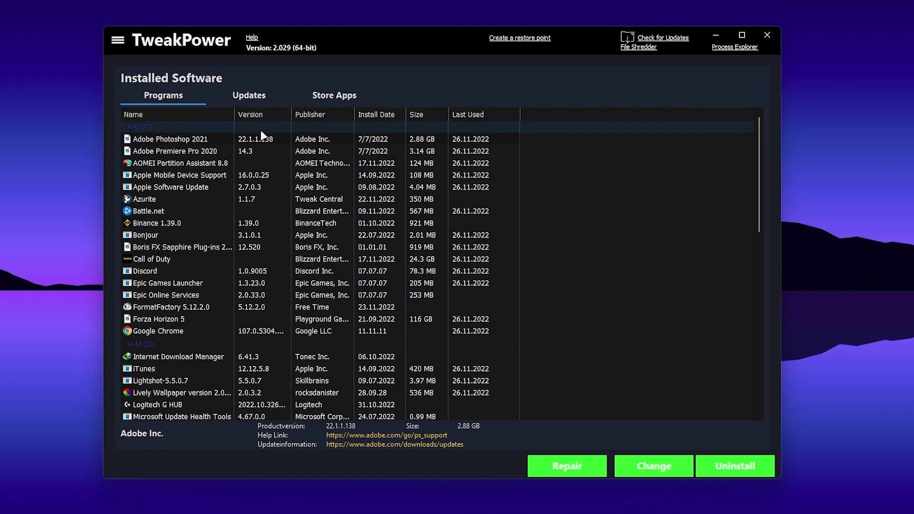
pyautogui.scroll(-2, 228, 214)
pyautogui.scroll(-3, 228, 211)
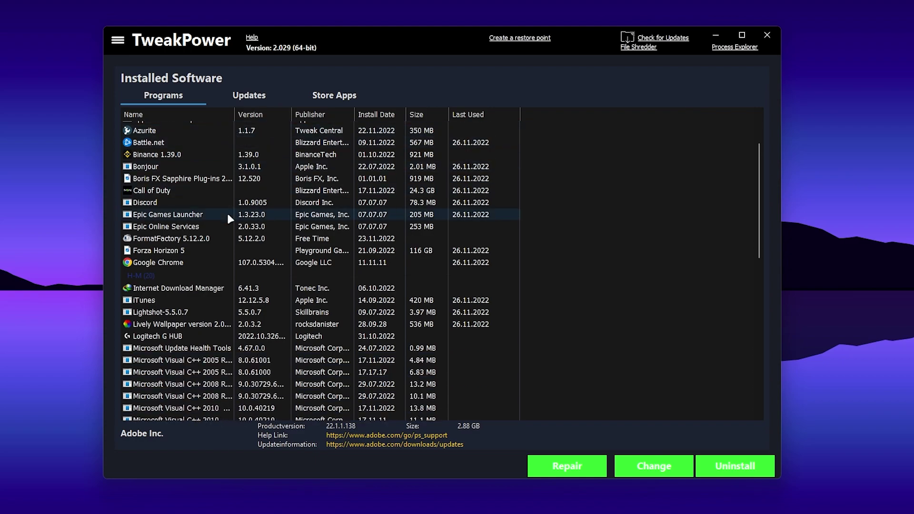
pyautogui.scroll(-15, 220, 223)
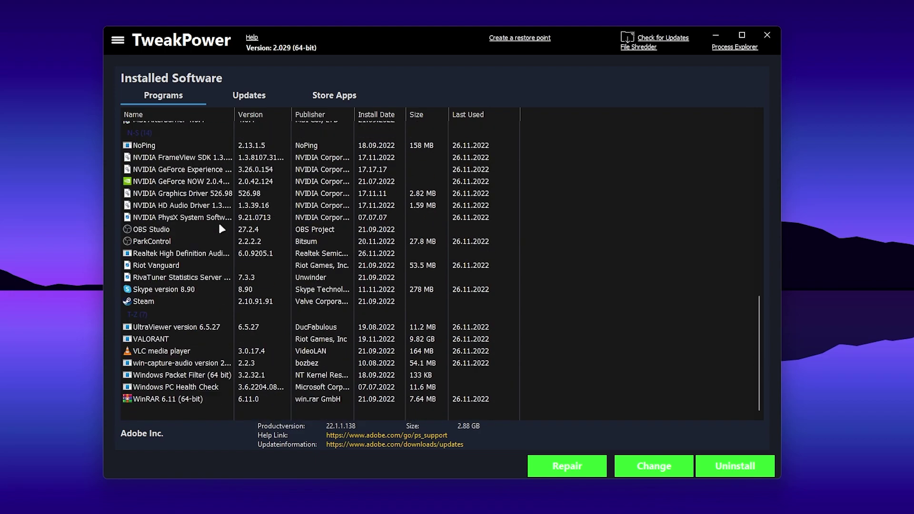
pyautogui.press('super+x')
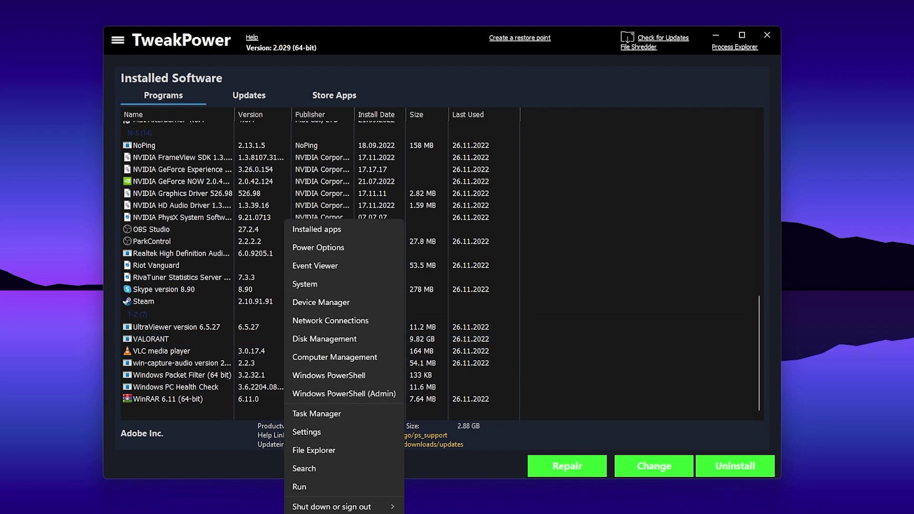
pyautogui.click(298, 415)
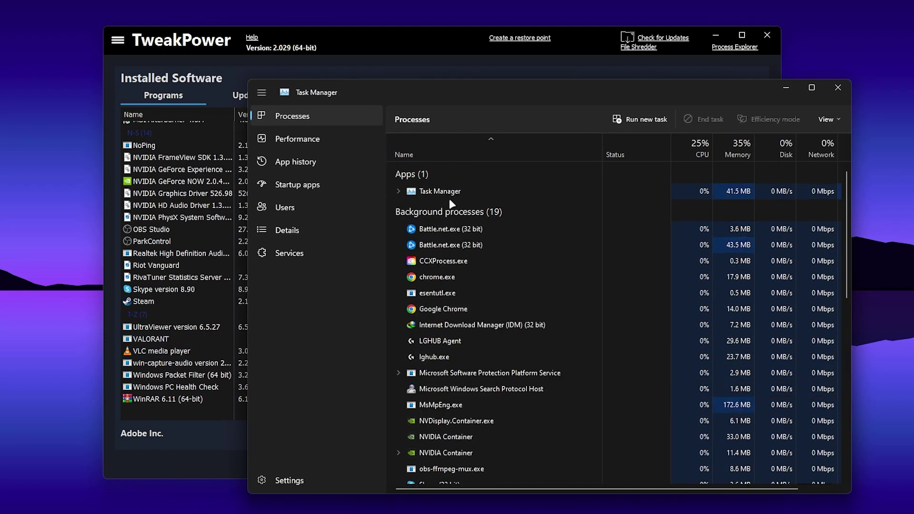
pyautogui.click(291, 231)
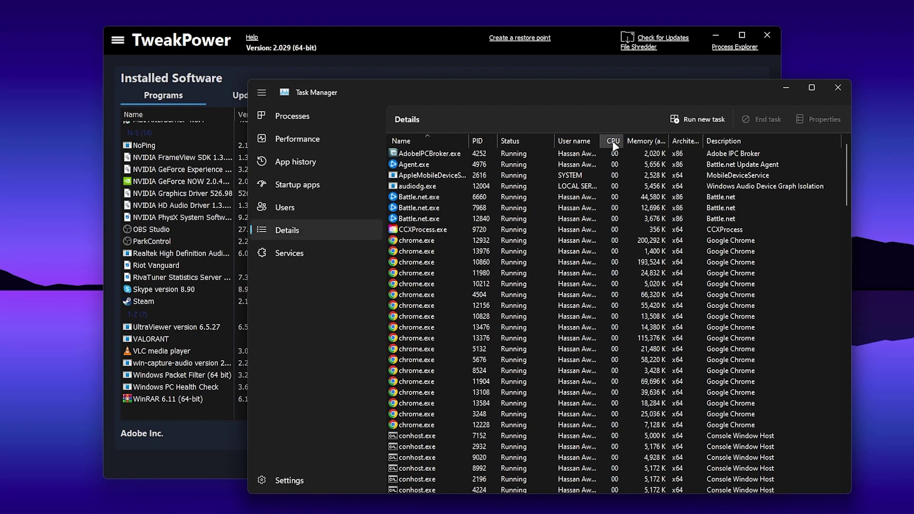
pyautogui.click(649, 142)
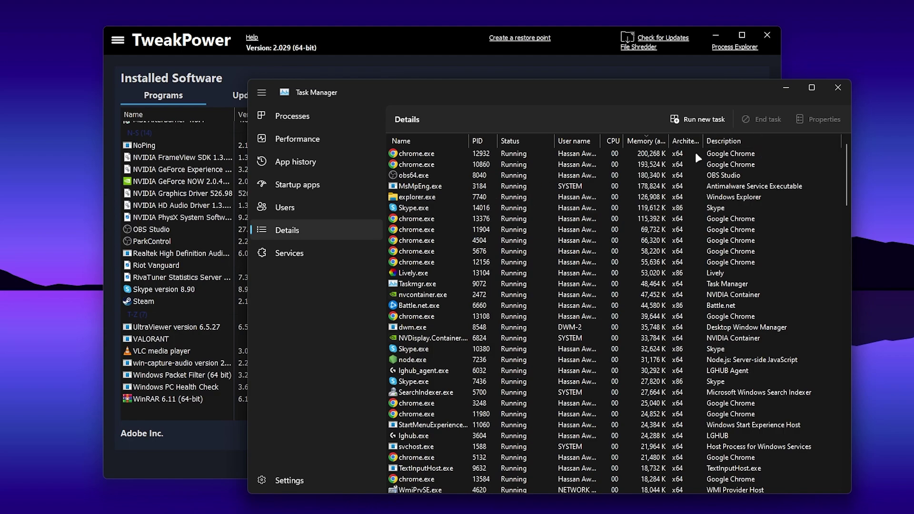
pyautogui.click(836, 89)
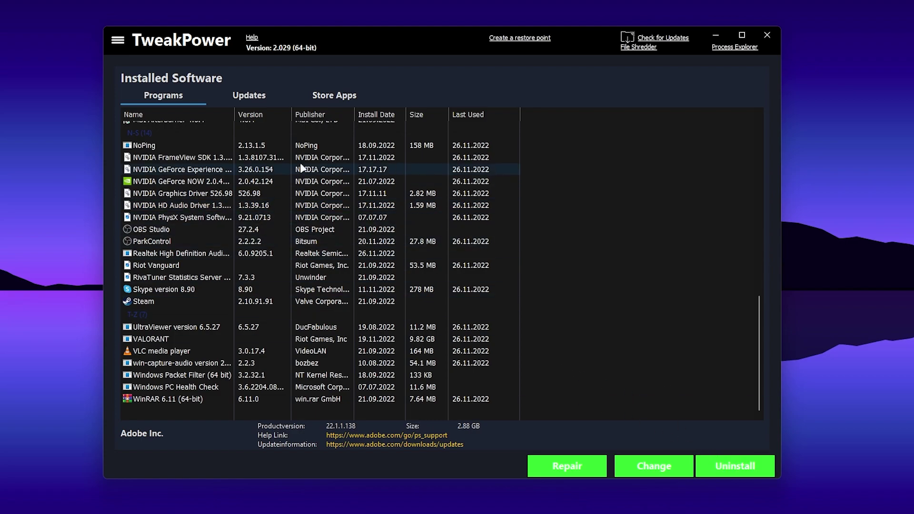
# Go to the Optimize section and open the Optimize visual effects settings.
pyautogui.click(118, 40)
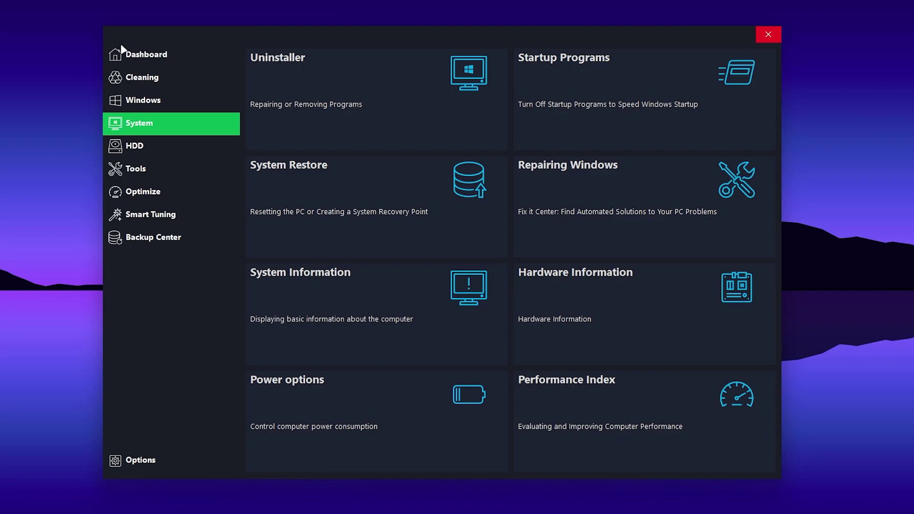
pyautogui.click(138, 195)
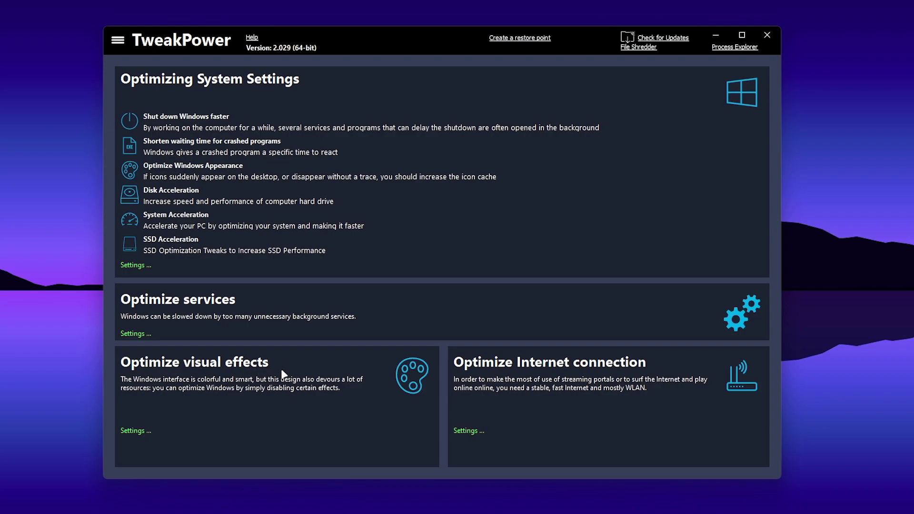
pyautogui.click(131, 432)
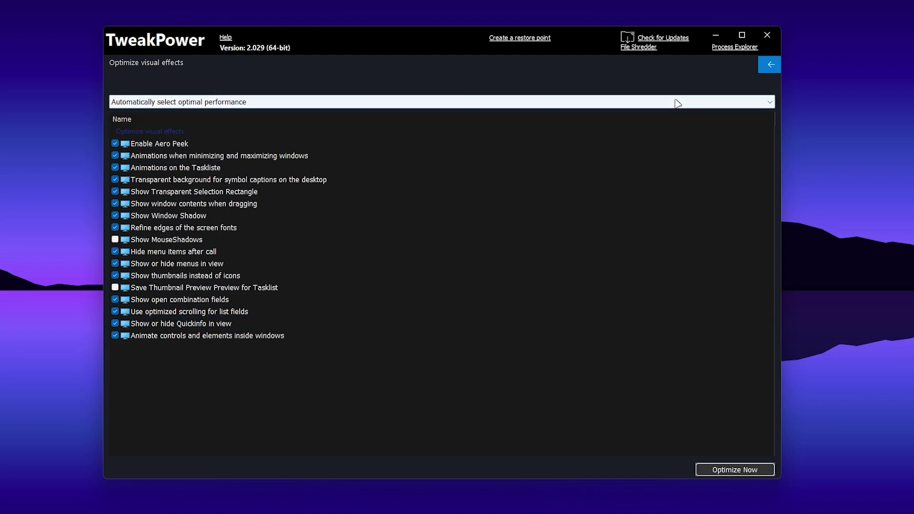
# Choose 'Automatically select optimal performance' and apply it with Optimize Now.
pyautogui.click(770, 102)
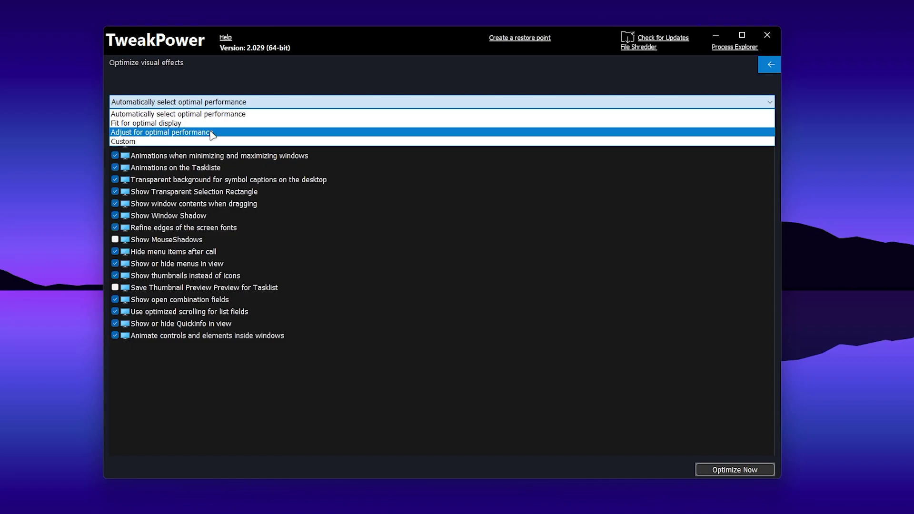
pyautogui.click(452, 355)
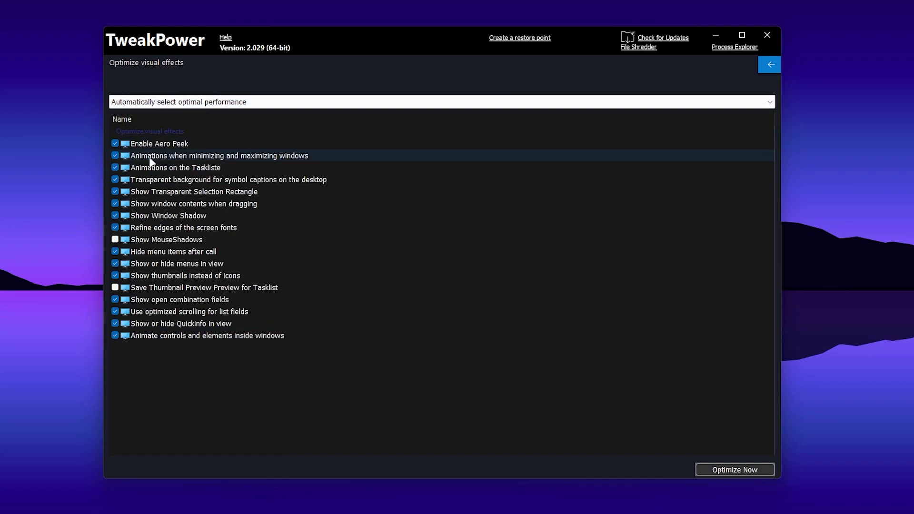
pyautogui.click(720, 471)
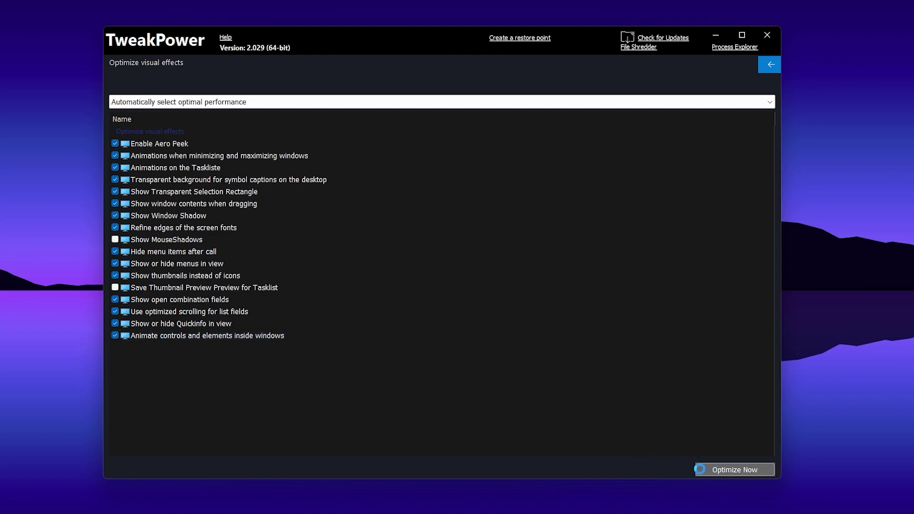